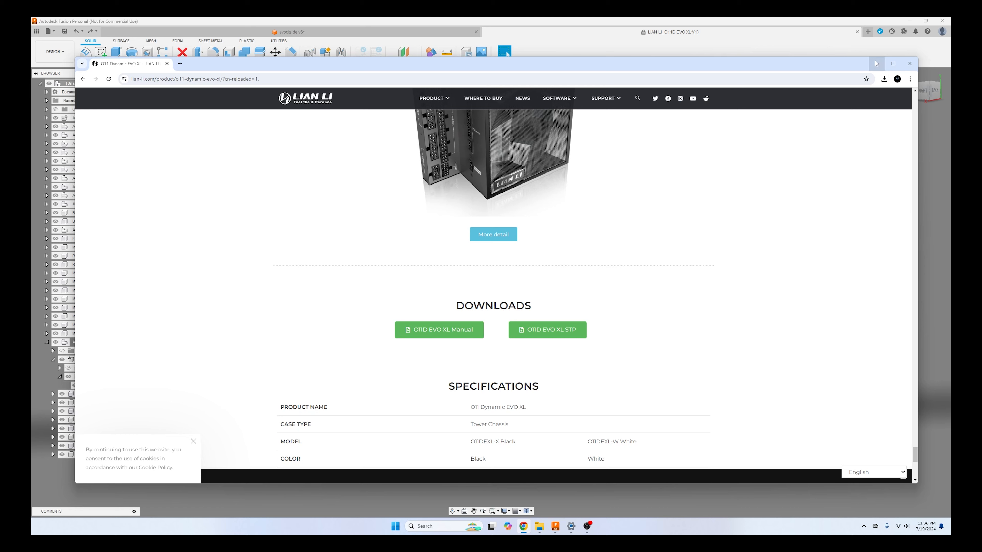
# Switch from the browser to the O11D EVO XL model in Fusion and move the two glass panels outward off the case.
pyautogui.click(876, 64)
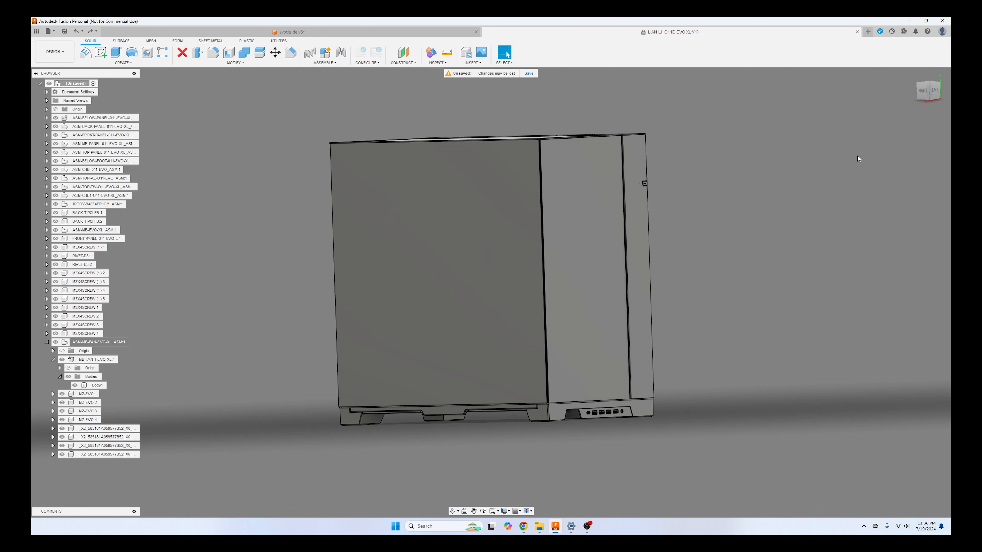
pyautogui.click(928, 91)
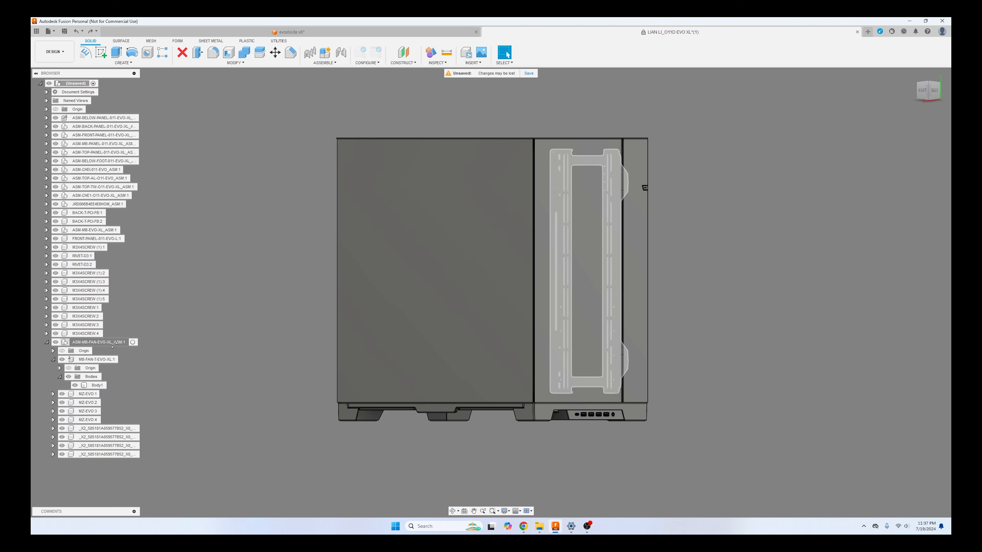
pyautogui.moveTo(457, 274); pyautogui.dragTo(265, 274)
pyautogui.moveTo(590, 252); pyautogui.dragTo(776, 267)
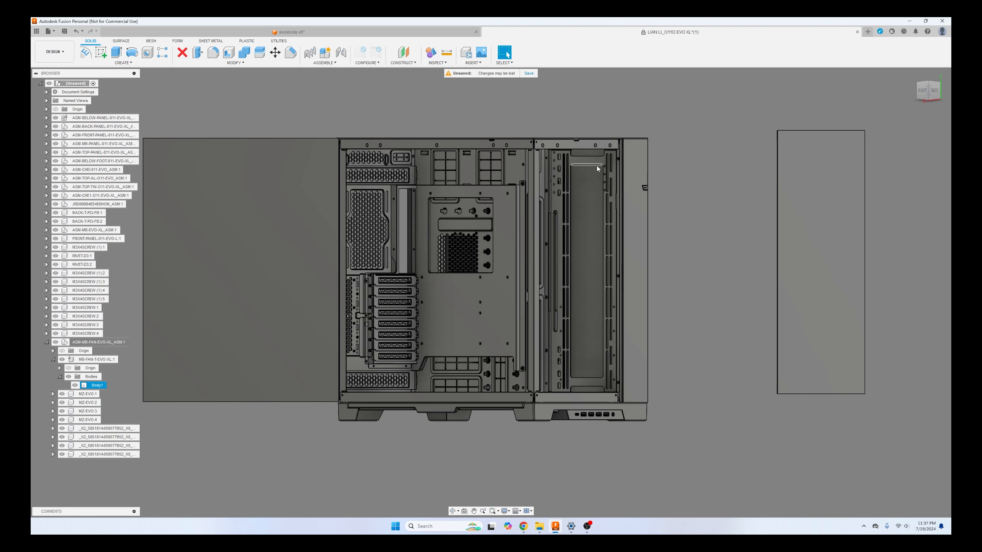
# Isolate the ASM-MB-FAN-EVO-XL_ASM component, the tall side fan bracket next to the motherboard area.
pyautogui.click(561, 212)
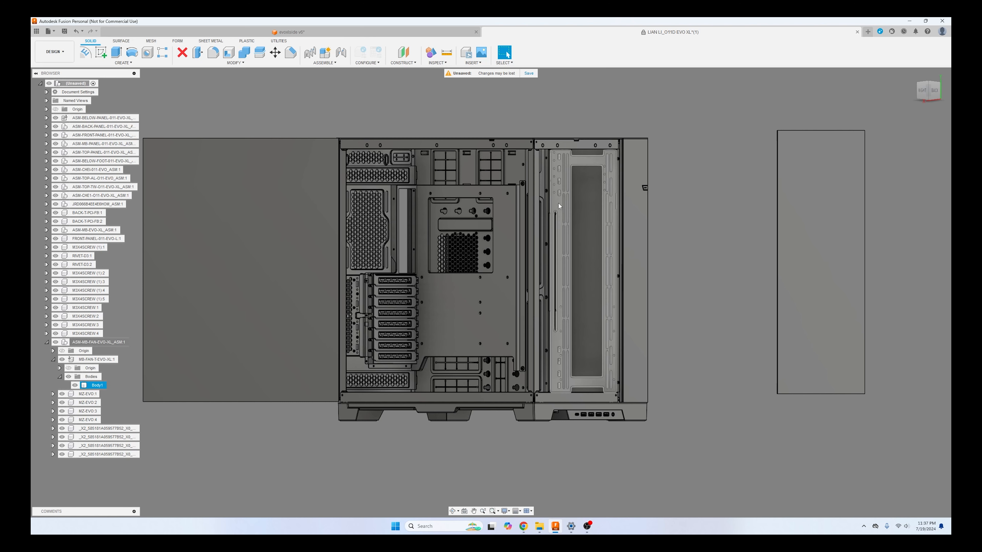
pyautogui.click(558, 205)
pyautogui.rightClick(112, 342)
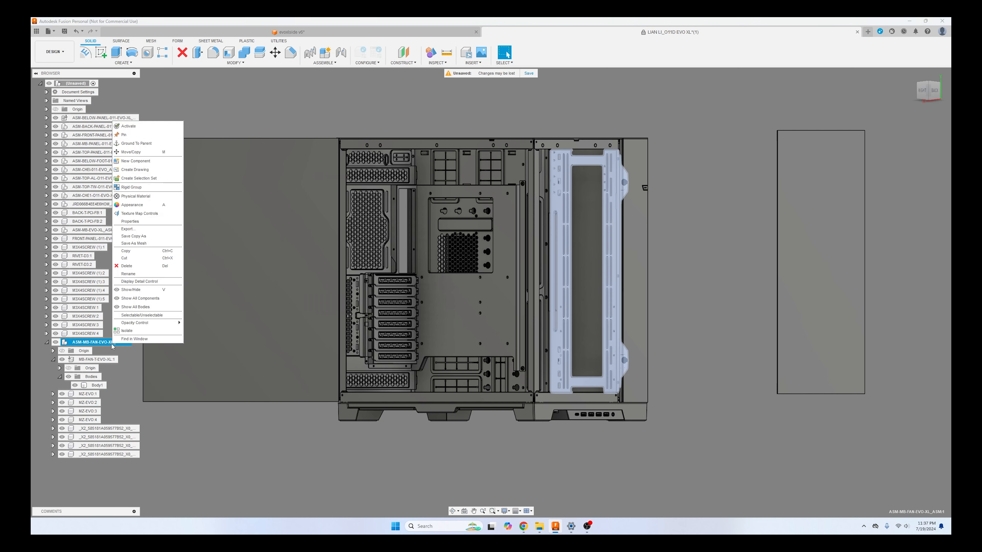
pyautogui.click(150, 332)
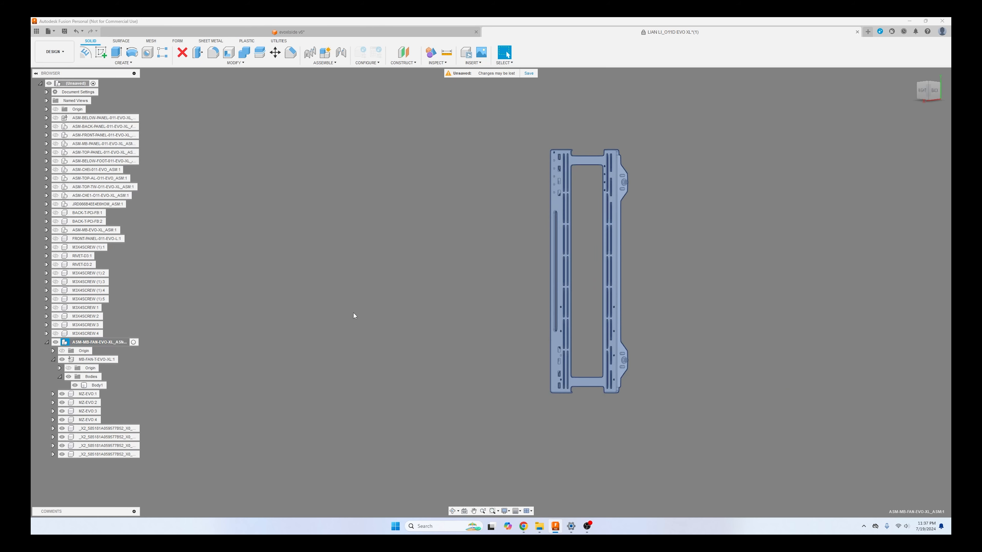
pyautogui.keyDown('shift'); pyautogui.moveTo(491, 290); pyautogui.dragTo(651, 259, button='middle'); pyautogui.keyUp('shift')
pyautogui.scroll(2, 544, 211)
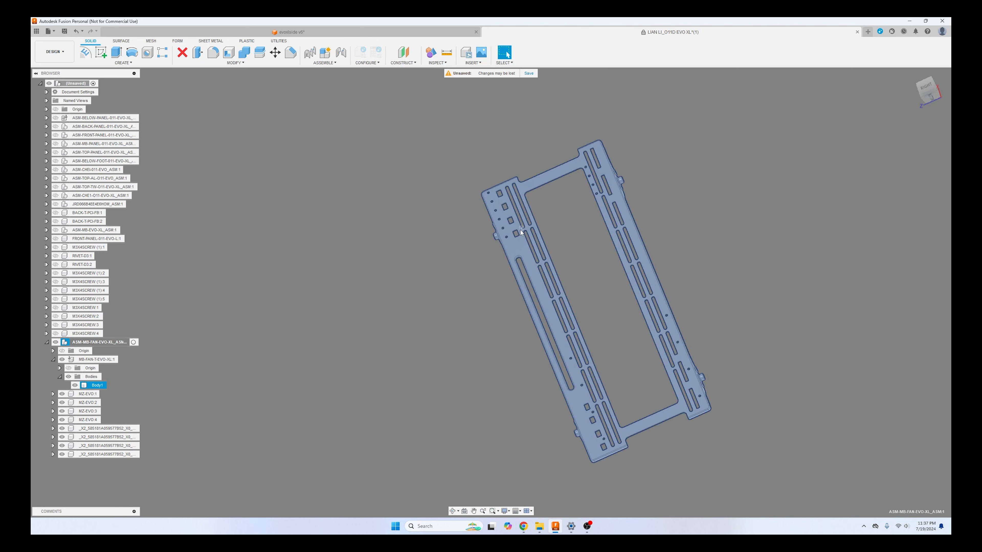
# Review the export options of the isolated fan bracket assembly and dismiss them without exporting.
pyautogui.click(384, 31)
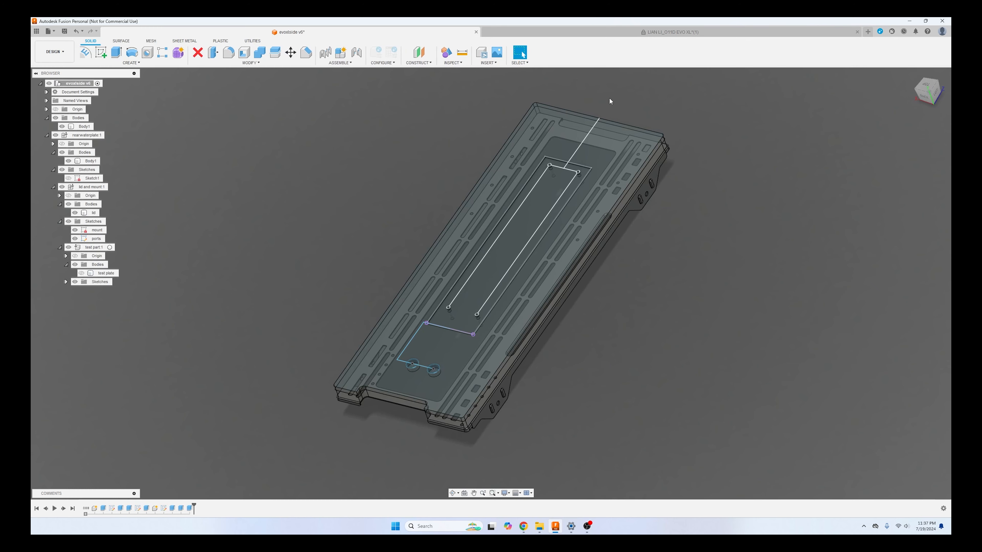
pyautogui.click(672, 32)
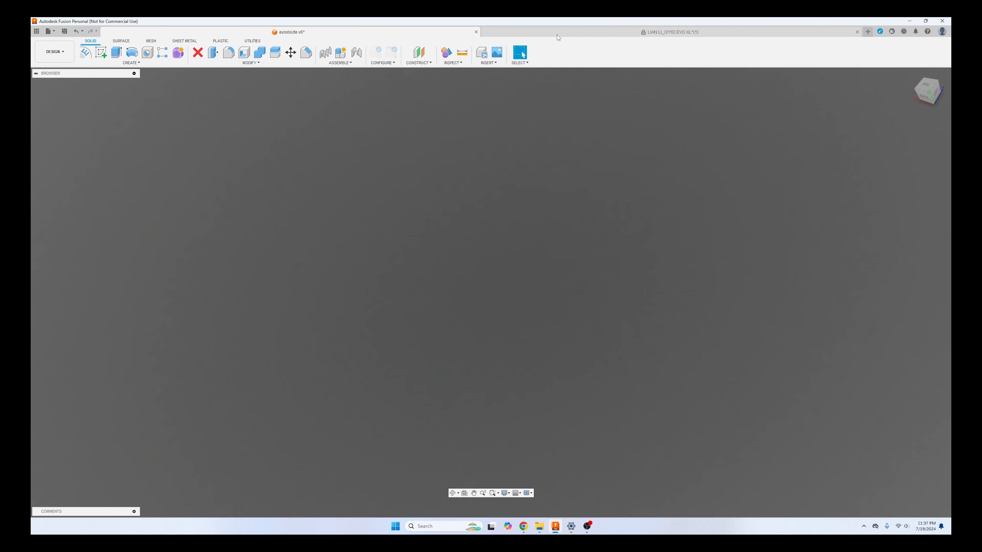
pyautogui.rightClick(136, 340)
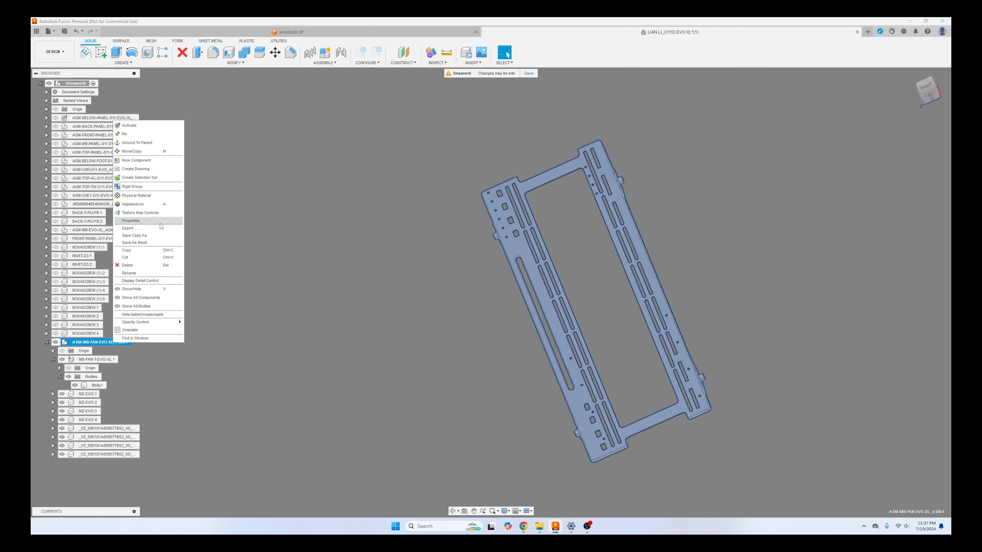
pyautogui.click(156, 236)
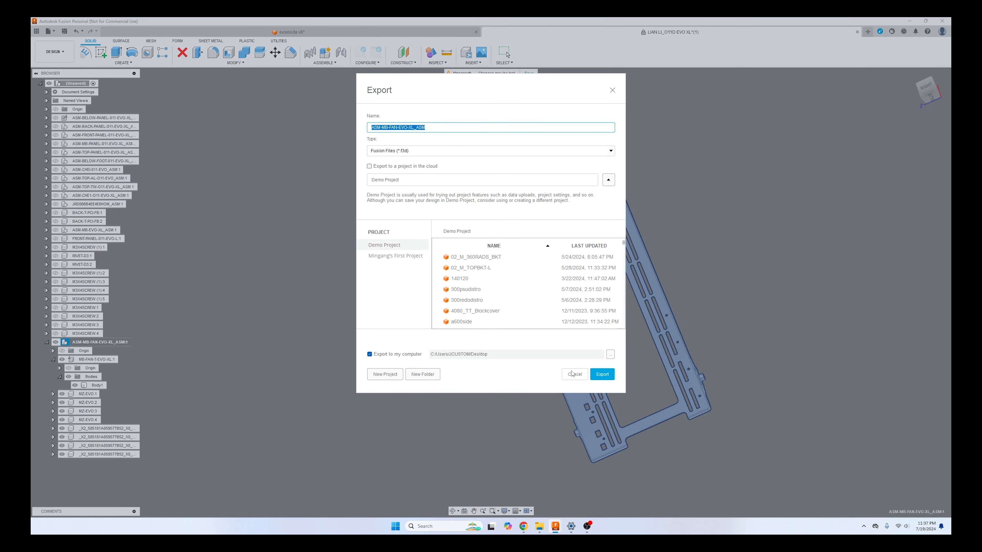
pyautogui.press('Escape')
# Switch to the waterplate design and examine how the plate sits on the fan bracket, with the bracket body hidden and shown.
pyautogui.click(294, 32)
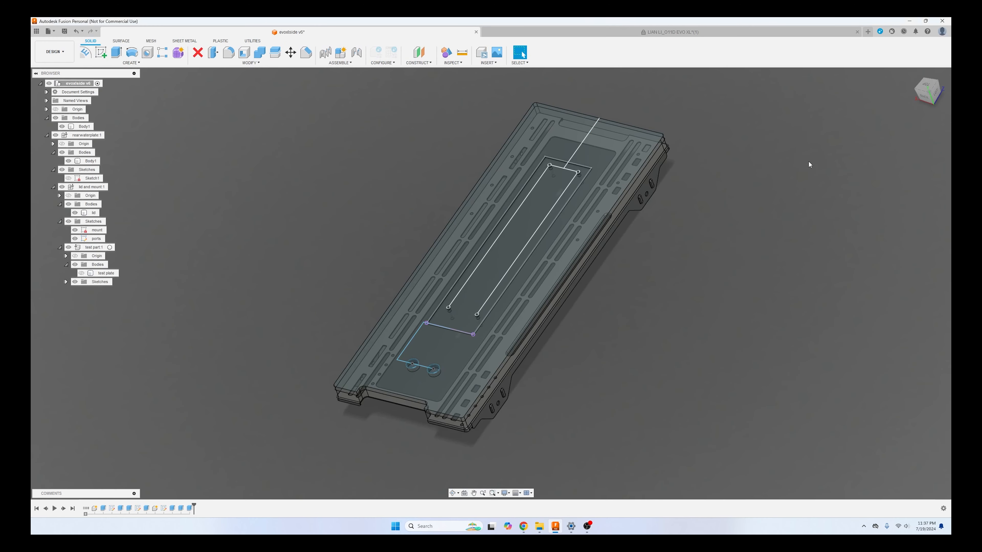
pyautogui.click(62, 127)
pyautogui.click(61, 127)
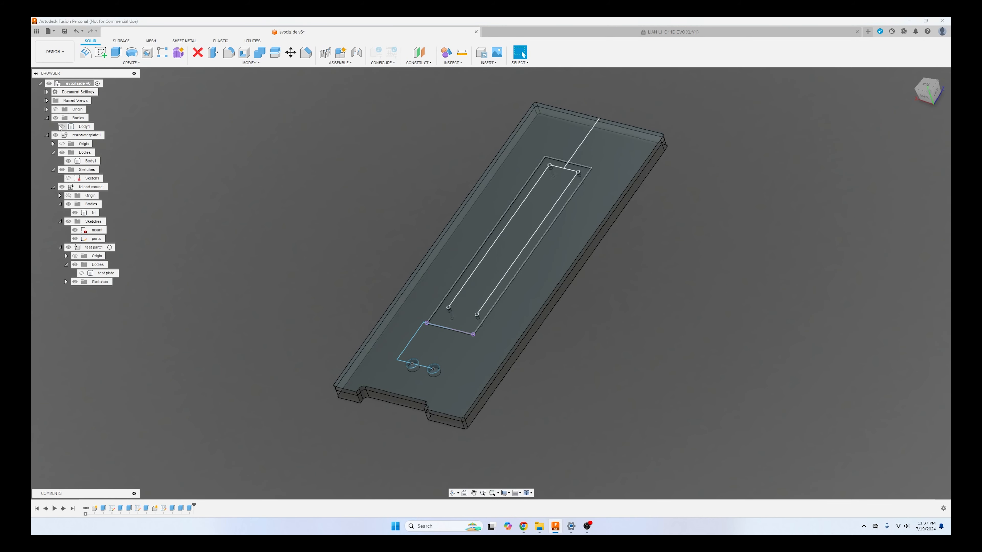
pyautogui.click(62, 127)
pyautogui.moveTo(925, 86); pyautogui.dragTo(923, 104)
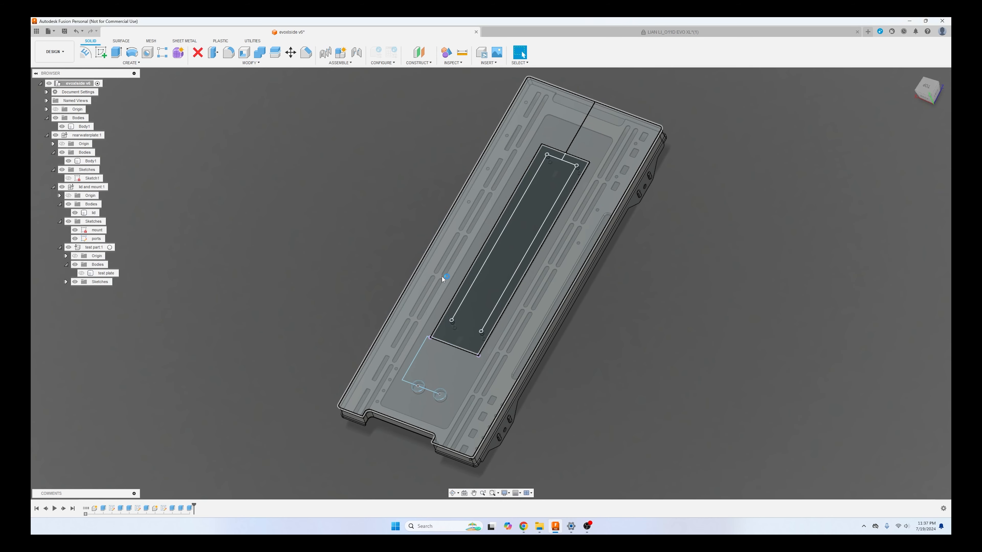
pyautogui.scroll(-2, 442, 276)
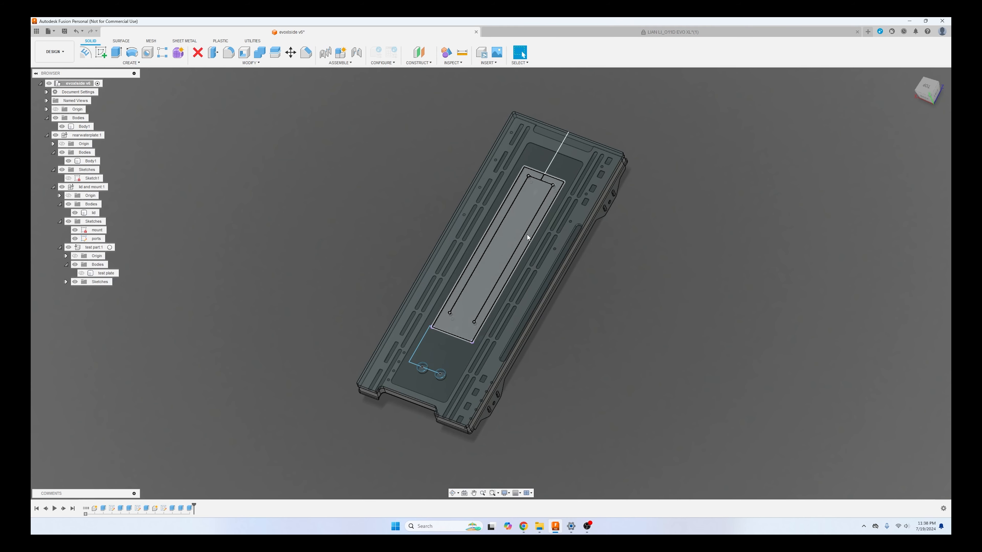
pyautogui.scroll(2, 525, 242)
pyautogui.scroll(-1, 647, 271)
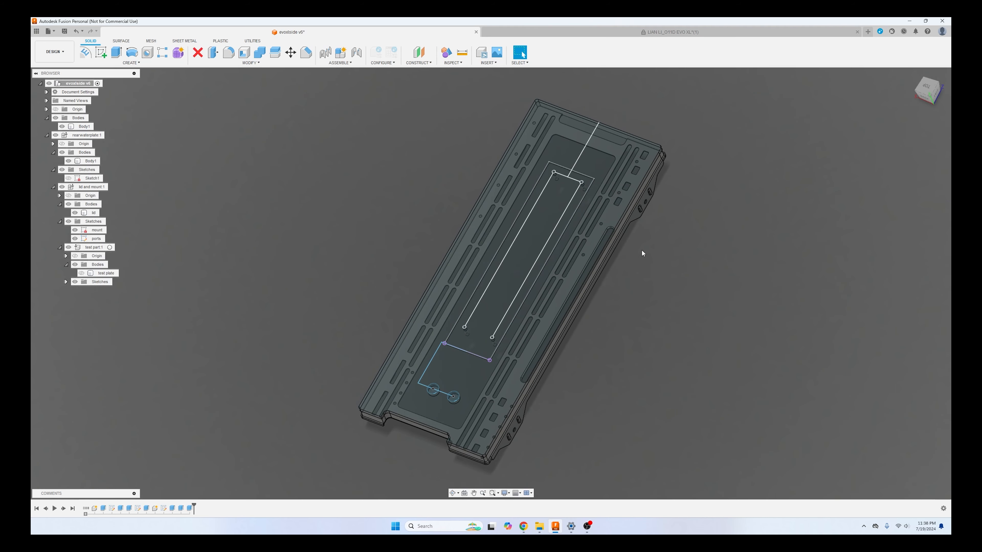
pyautogui.click(928, 87)
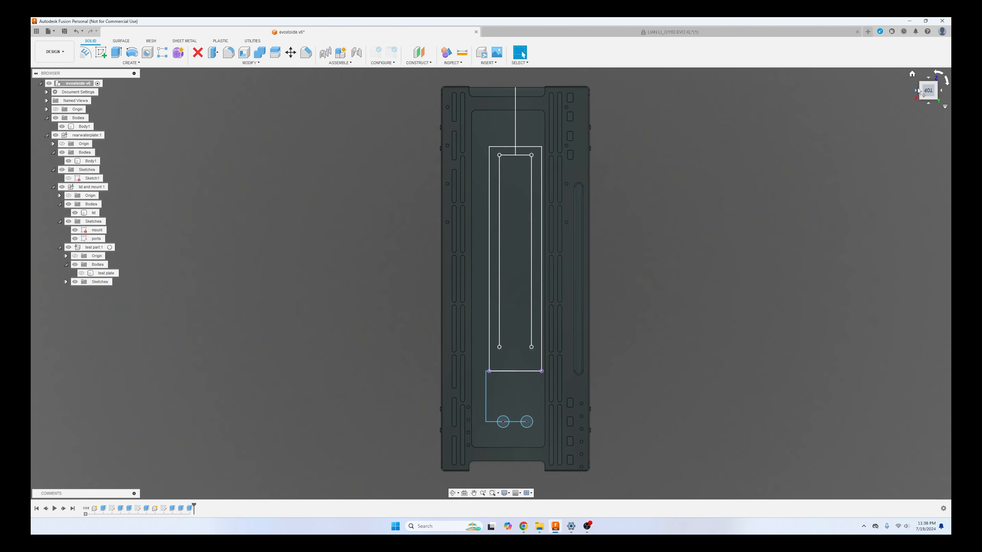
pyautogui.moveTo(928, 91); pyautogui.dragTo(904, 86)
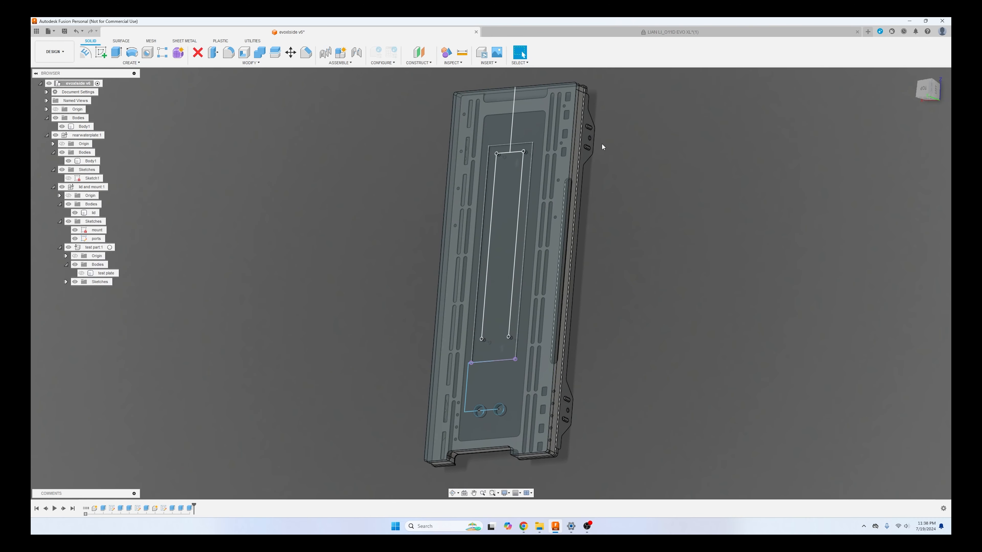
# Hide the fan bracket body and examine the waterplate's outline, sketch lines and port circles on their own.
pyautogui.click(62, 126)
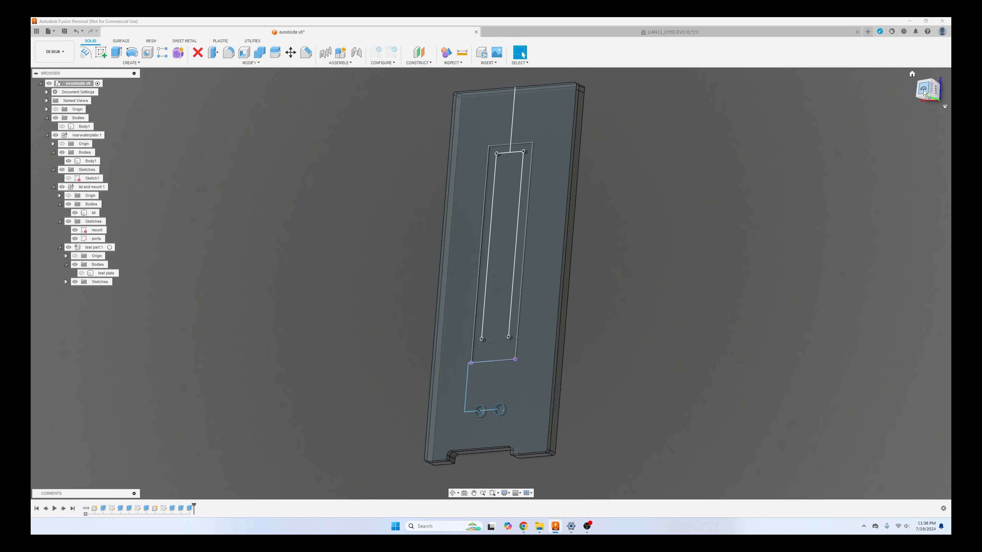
pyautogui.scroll(3, 649, 269)
pyautogui.moveTo(929, 91)
pyautogui.mouseDown()
pyautogui.moveTo(874, 106)
pyautogui.moveTo(870, 117)
pyautogui.moveTo(926, 158)
pyautogui.mouseUp()
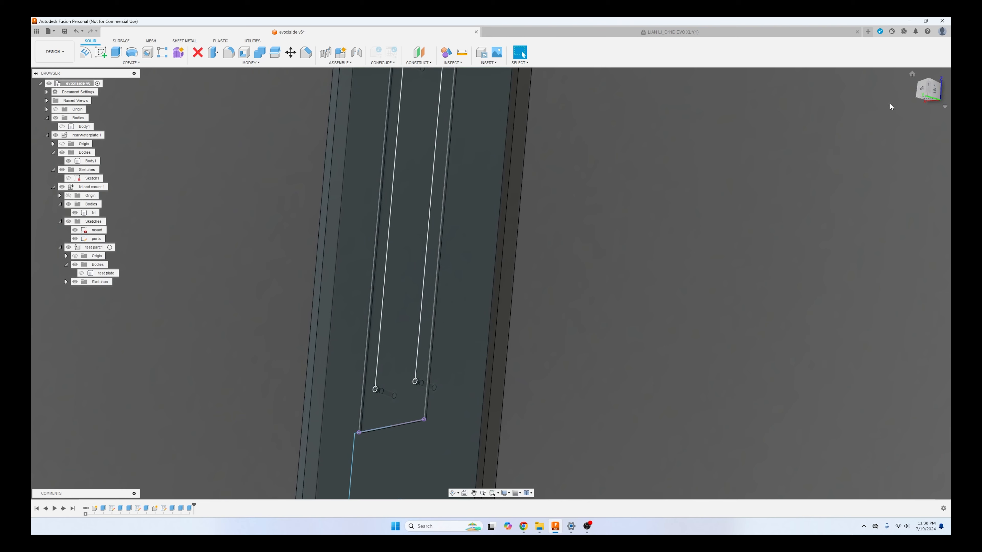
pyautogui.click(924, 91)
pyautogui.scroll(-3, 849, 205)
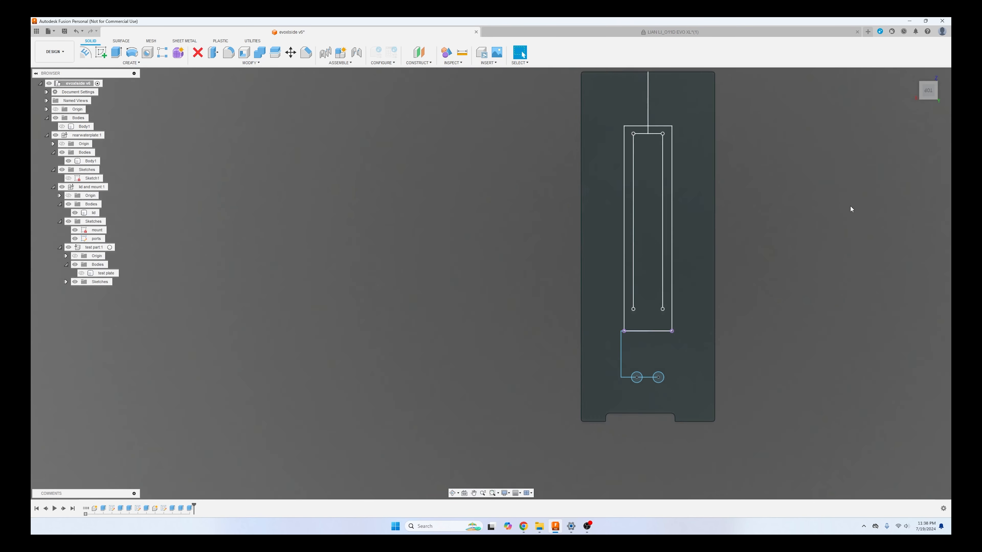
pyautogui.click(476, 494)
pyautogui.moveTo(642, 254); pyautogui.dragTo(490, 284)
pyautogui.keyDown('shift'); pyautogui.moveTo(491, 283); pyautogui.dragTo(476, 271, button='middle'); pyautogui.keyUp('shift')
pyautogui.press('Escape')
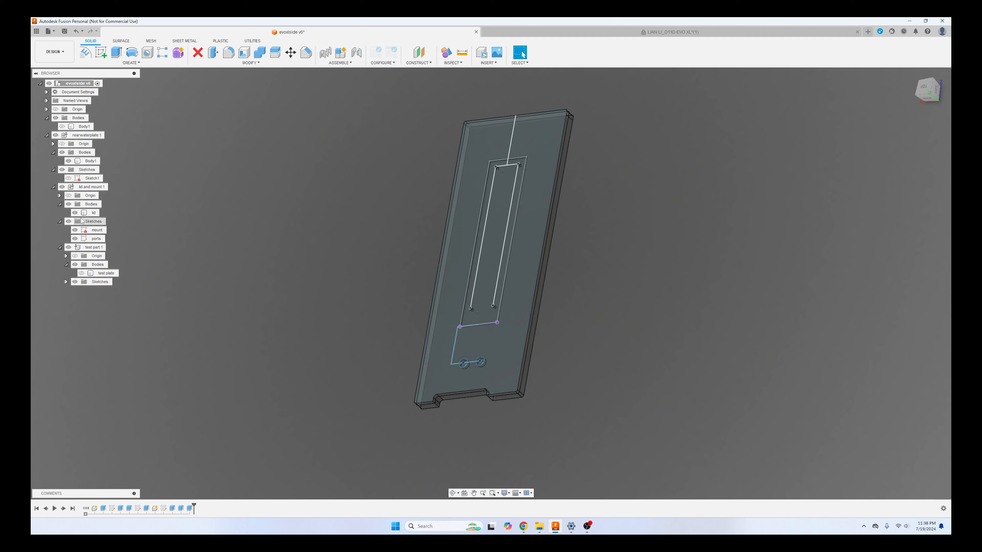
# Hide the lid and the rear waterplate body, and show the test plate body instead.
pyautogui.click(75, 212)
pyautogui.click(68, 160)
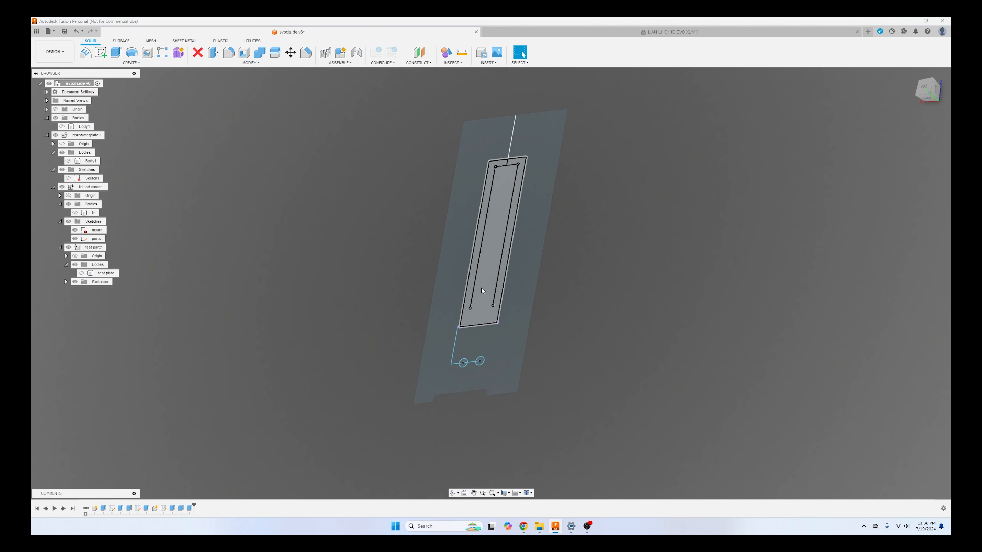
pyautogui.scroll(3, 470, 375)
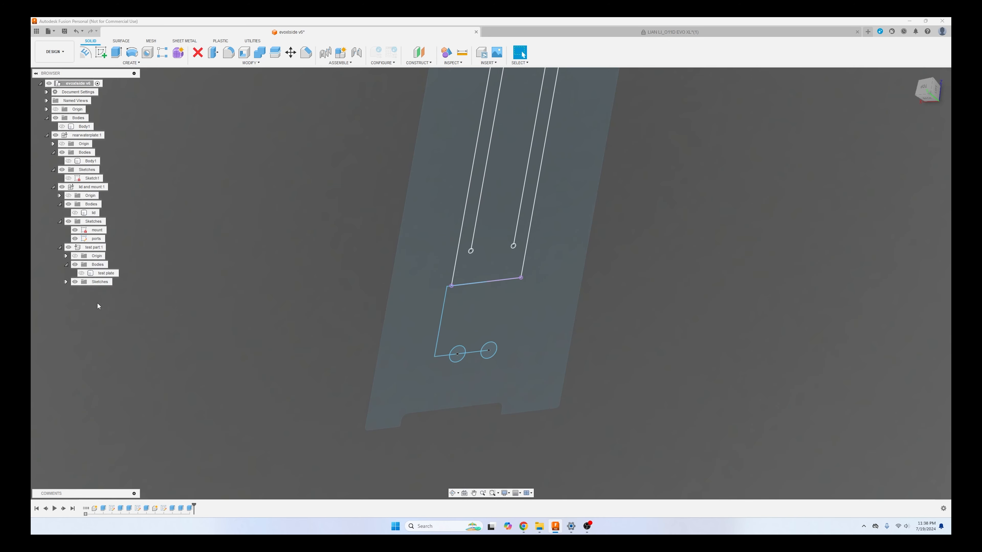
pyautogui.click(81, 274)
pyautogui.press('F6')
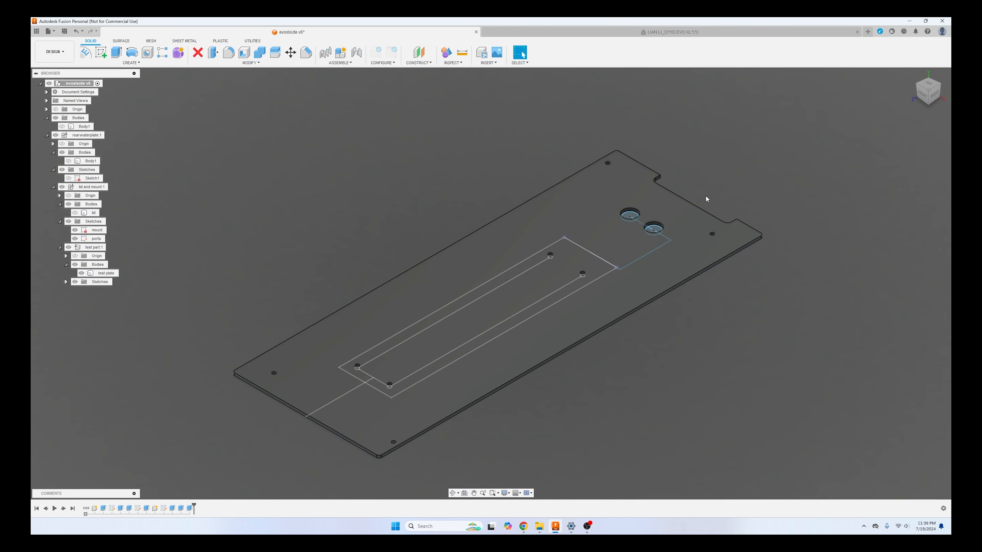
# Show the fan bracket body again and examine how the test plate lines up above it from several angles.
pyautogui.scroll(-1, 535, 344)
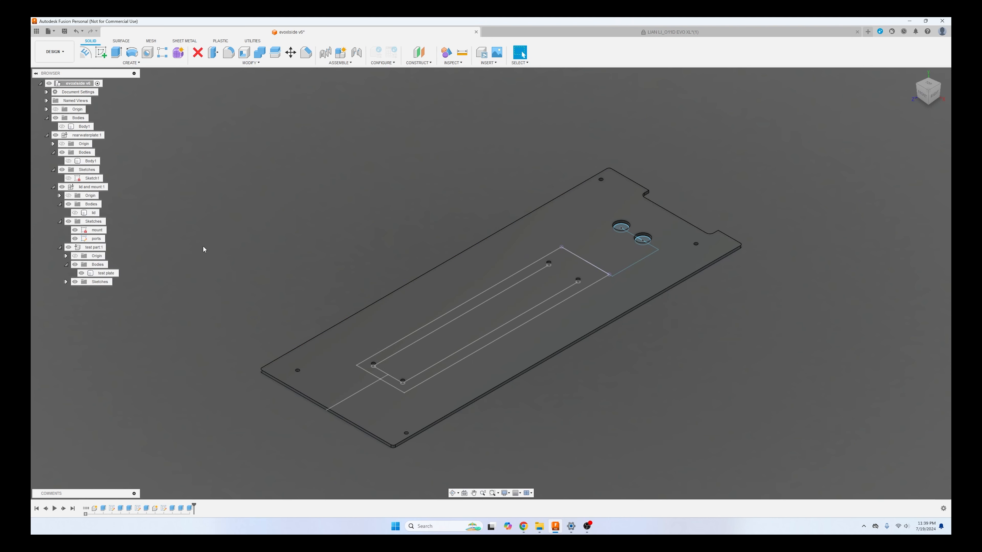
pyautogui.click(62, 127)
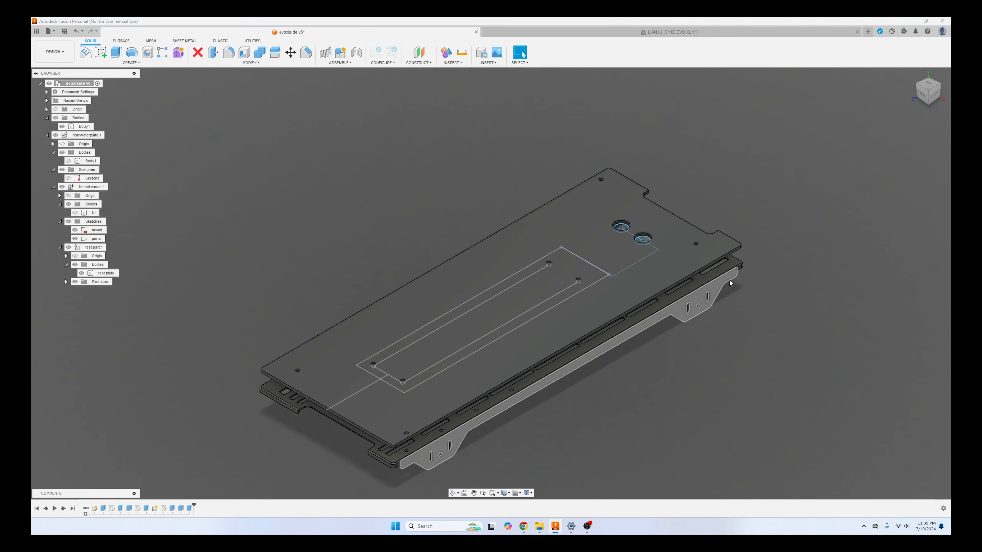
pyautogui.moveTo(916, 93)
pyautogui.mouseDown()
pyautogui.moveTo(909, 68)
pyautogui.moveTo(910, 83)
pyautogui.mouseUp()
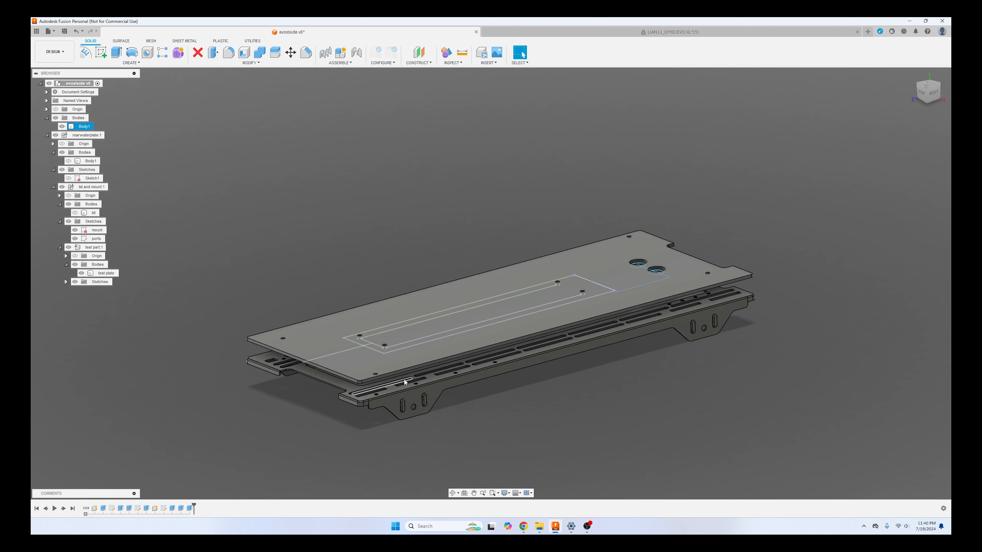
pyautogui.moveTo(927, 93); pyautogui.dragTo(927, 103)
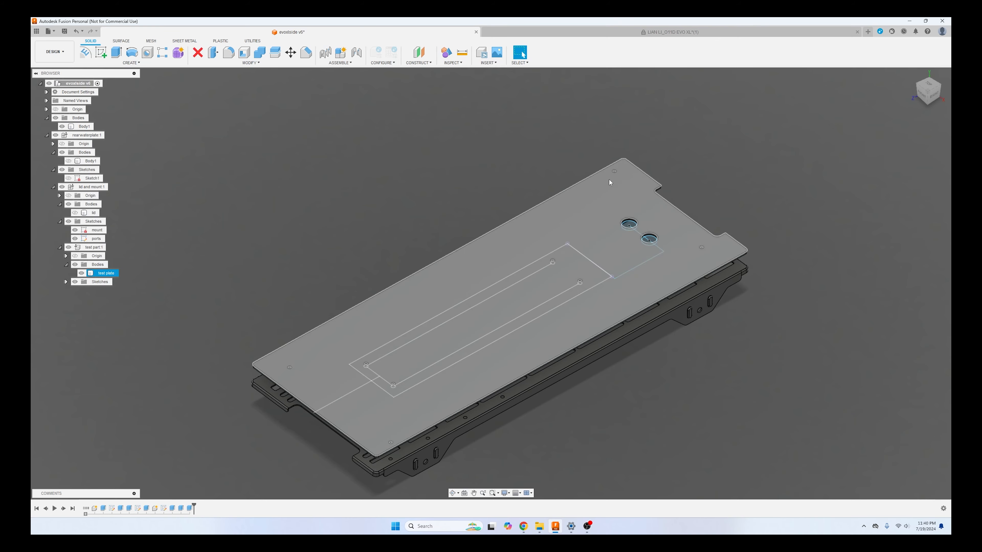
pyautogui.moveTo(926, 95); pyautogui.dragTo(916, 54)
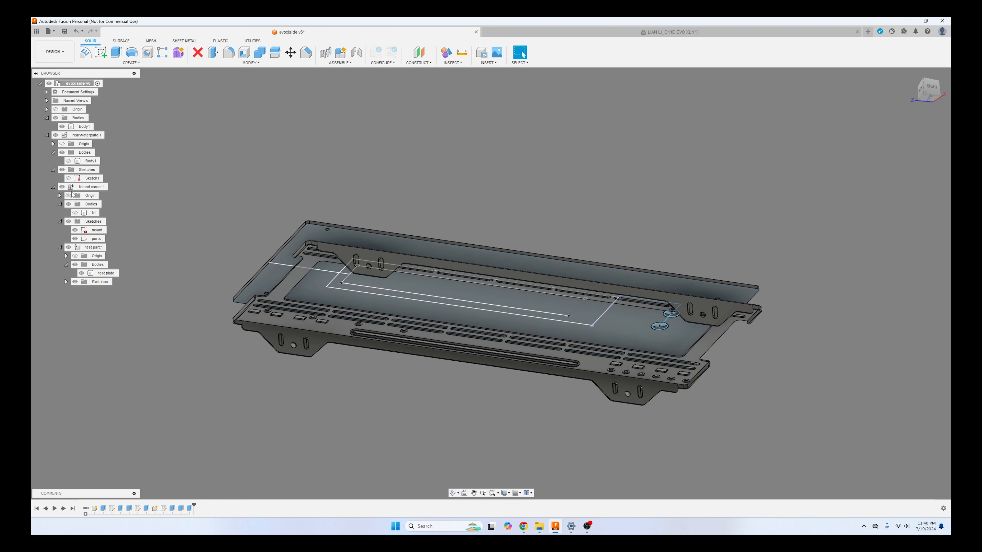
# Show the rear waterplate body and the lid, and examine the stacked plates and mounting holes from the bracket's underside.
pyautogui.click(75, 213)
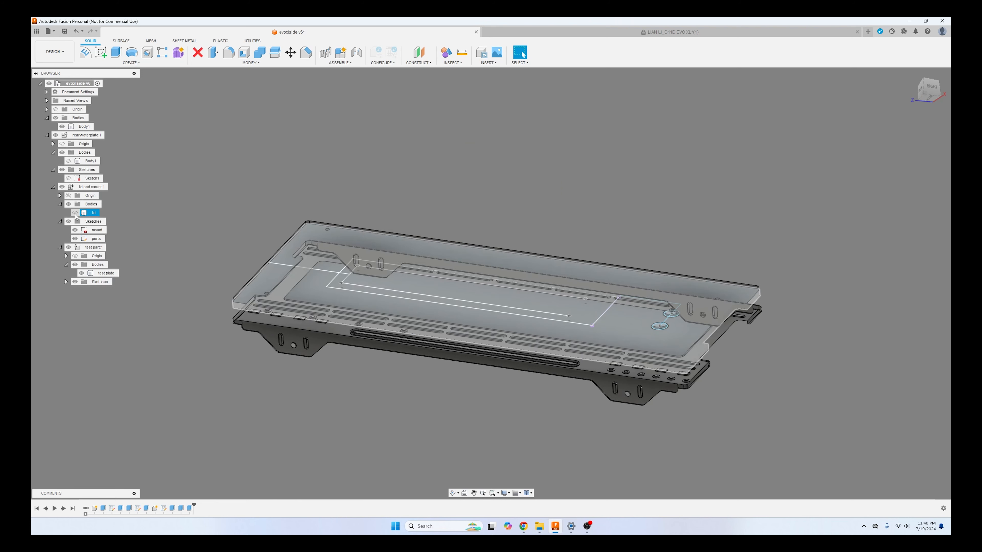
pyautogui.click(69, 161)
pyautogui.scroll(3, 345, 242)
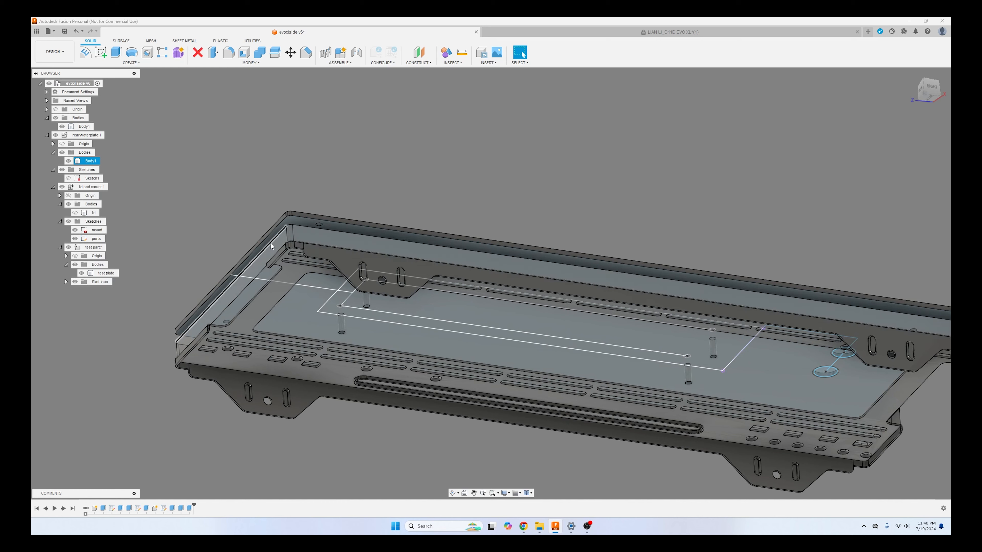
pyautogui.click(75, 213)
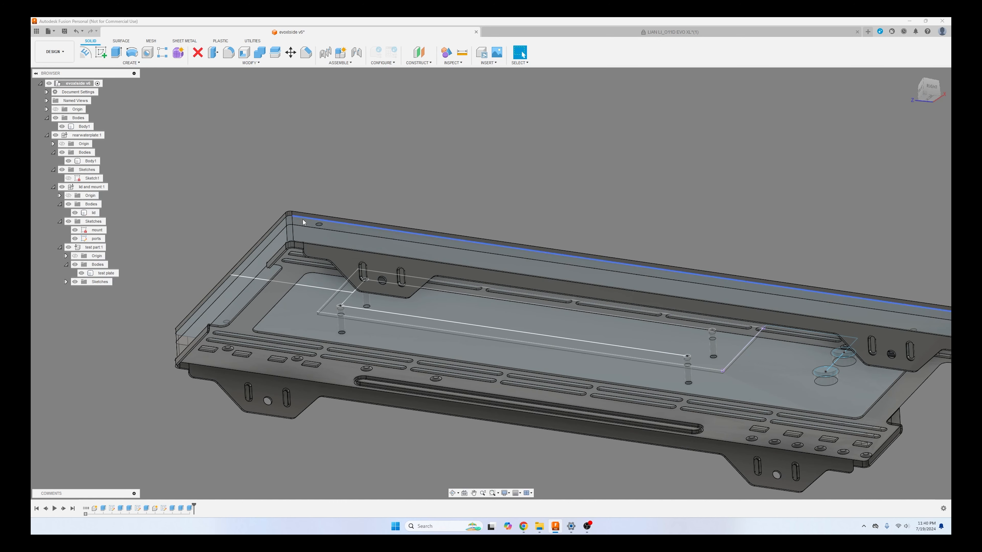
pyautogui.moveTo(928, 84); pyautogui.dragTo(925, 63)
pyautogui.scroll(-2, 440, 135)
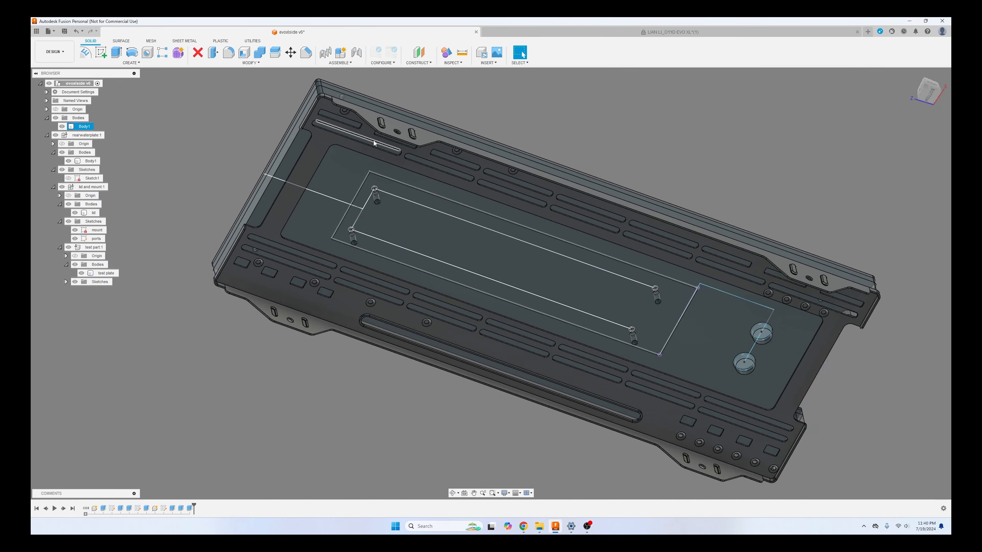
pyautogui.scroll(6, 368, 119)
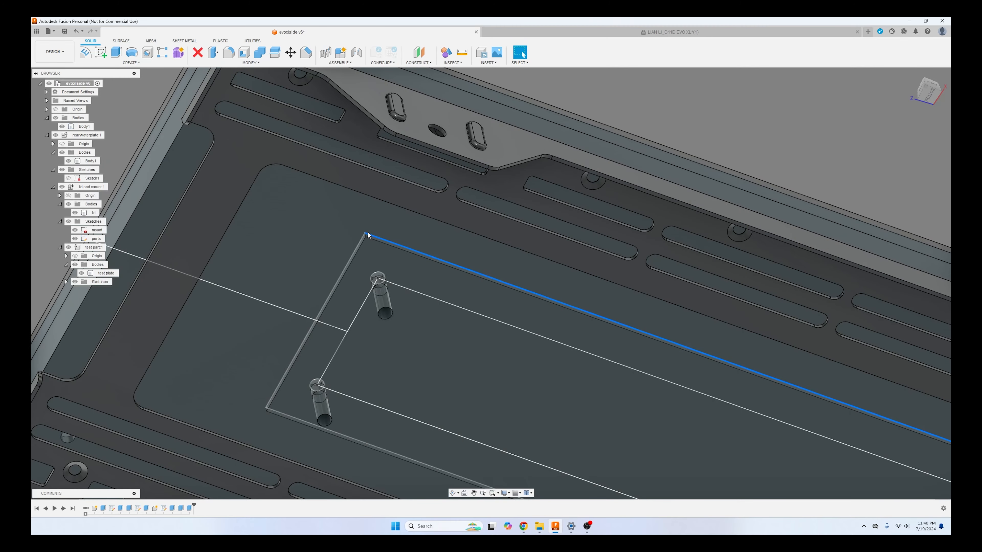
# Select the mount sketch's long outer line and examine the bracket's mounting holes near each corner from the underside.
pyautogui.click(369, 235)
pyautogui.click(475, 494)
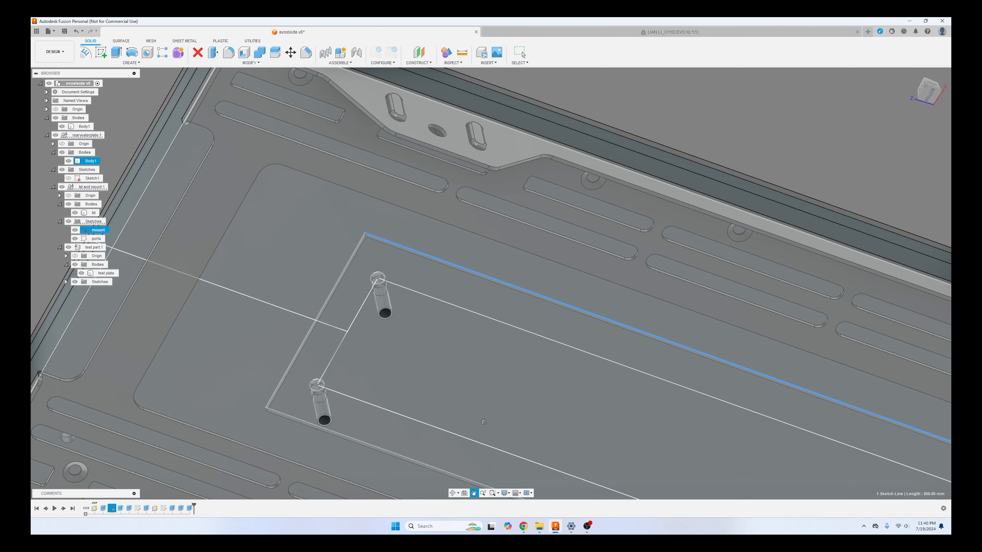
pyautogui.moveTo(481, 186); pyautogui.dragTo(514, 343)
pyautogui.press('Escape')
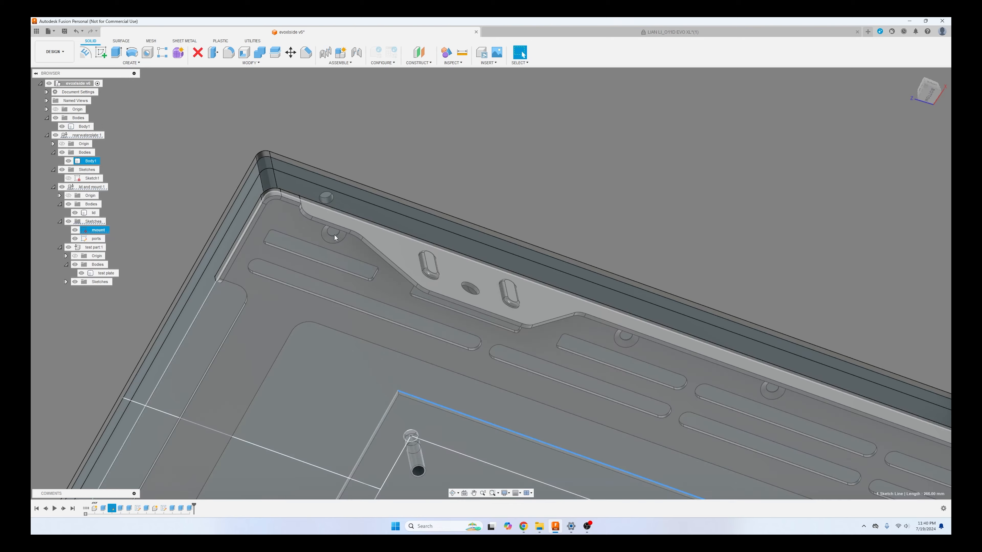
pyautogui.scroll(-1, 349, 302)
pyautogui.scroll(-4, 348, 302)
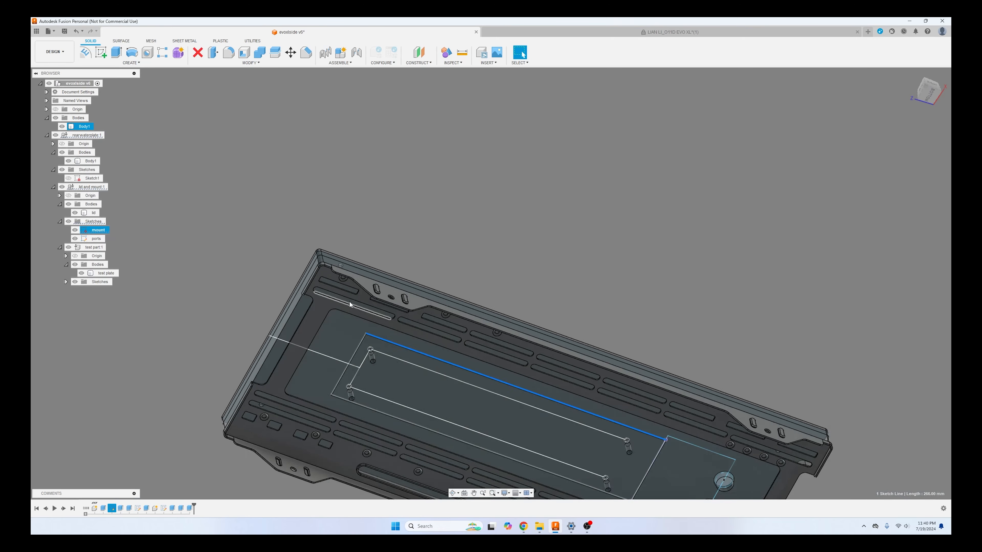
pyautogui.scroll(5, 278, 424)
pyautogui.scroll(-5, 285, 389)
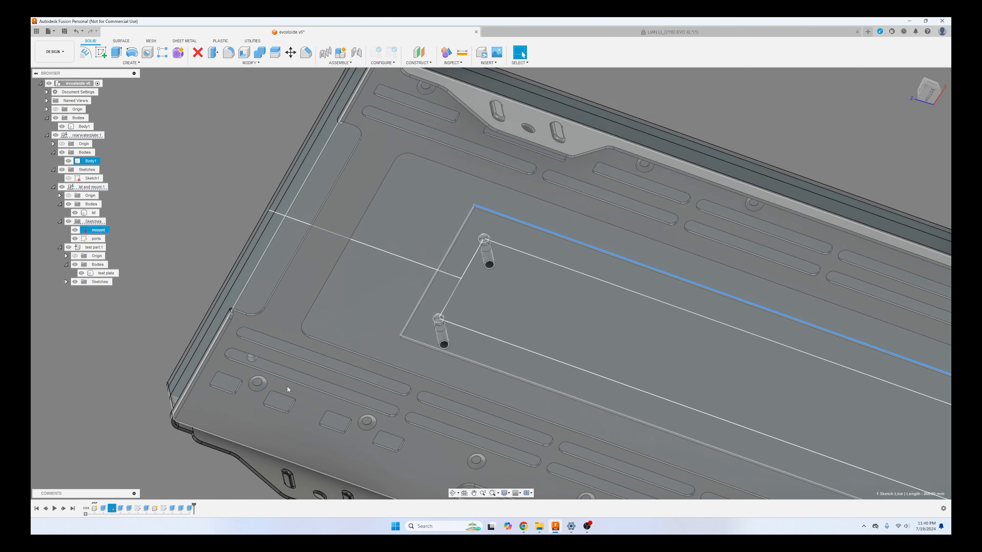
pyautogui.scroll(5, 511, 438)
pyautogui.scroll(2, 511, 439)
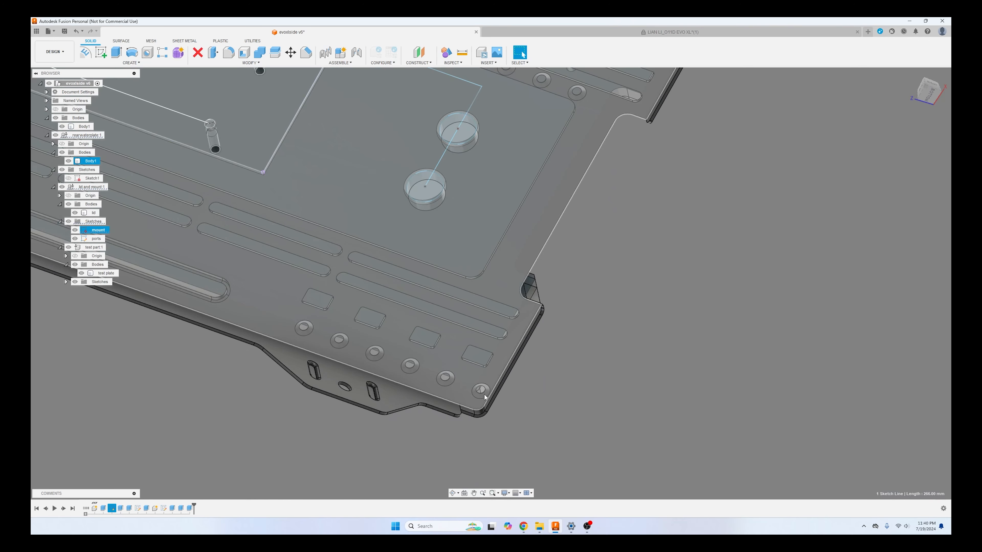
pyautogui.scroll(-3, 468, 389)
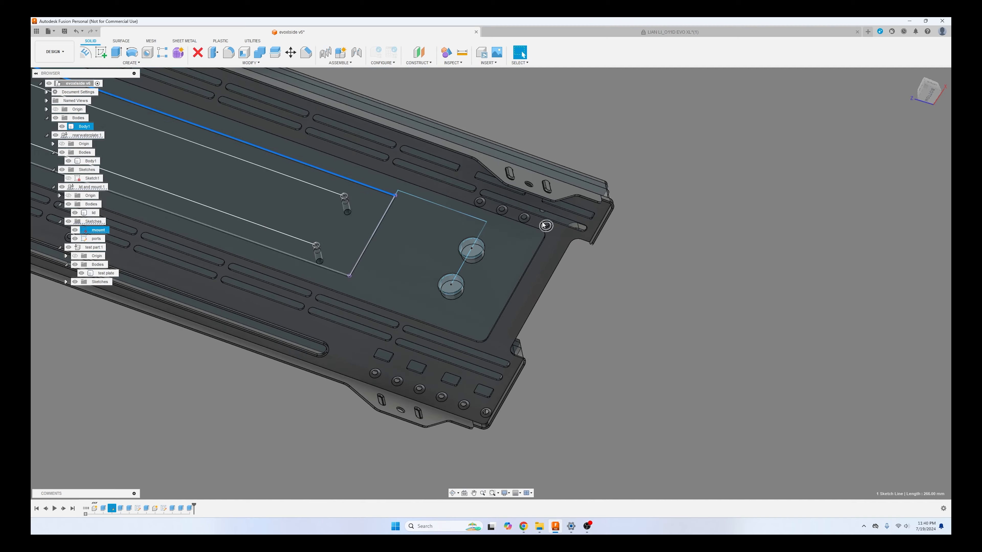
pyautogui.scroll(4, 543, 221)
pyautogui.scroll(-6, 560, 275)
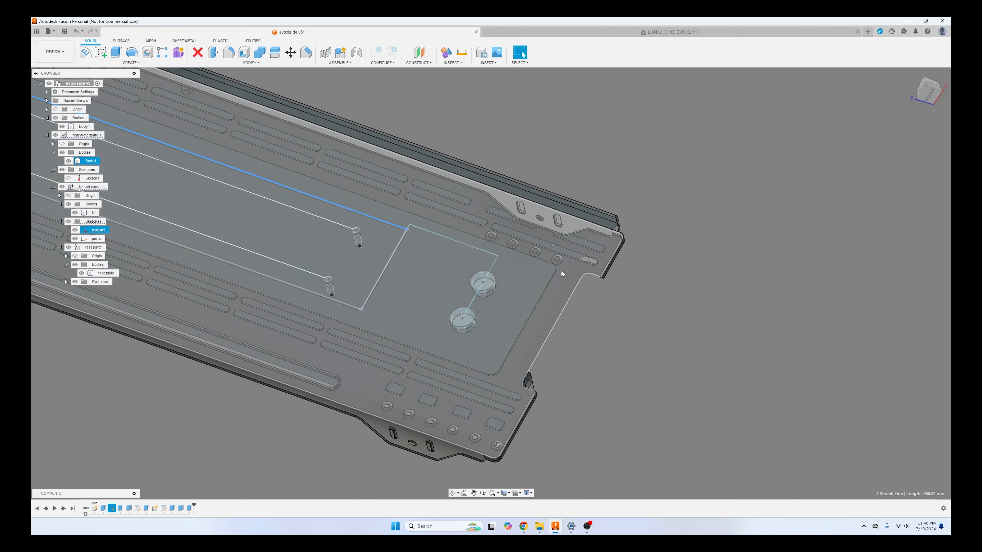
# Restore the default isometric view of the stacked plates and switch from the Design to the Manufacture workspace.
pyautogui.click(929, 90)
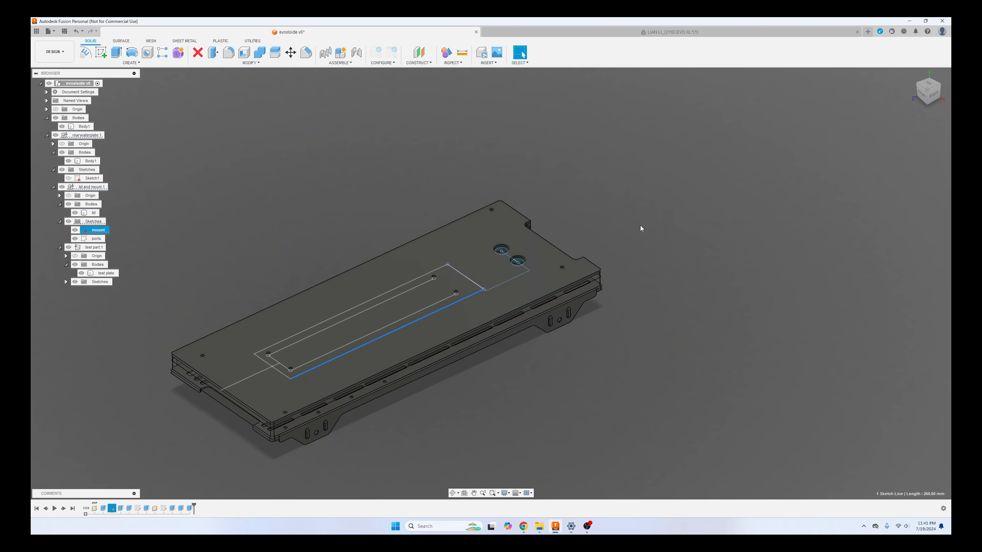
pyautogui.click(474, 493)
pyautogui.moveTo(387, 362); pyautogui.dragTo(492, 335)
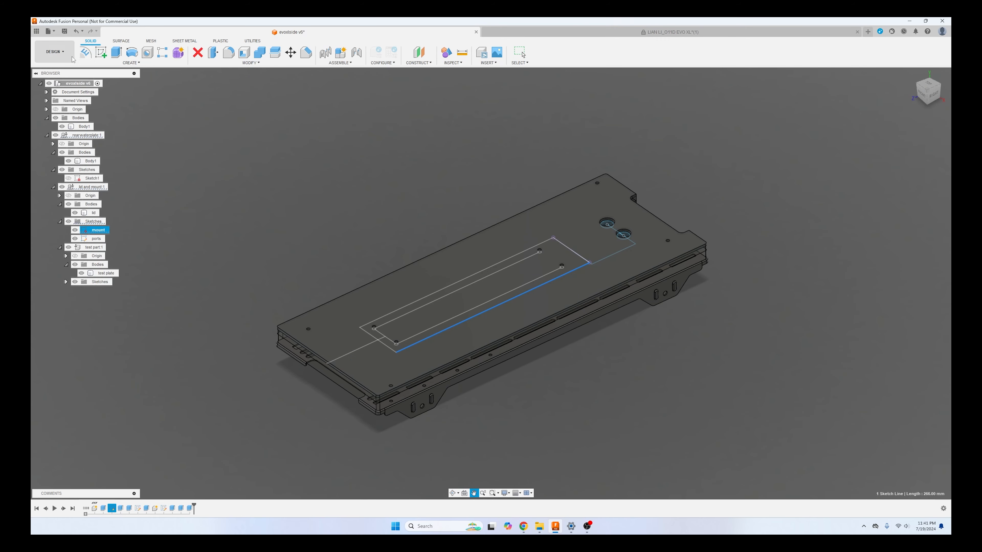
pyautogui.click(54, 52)
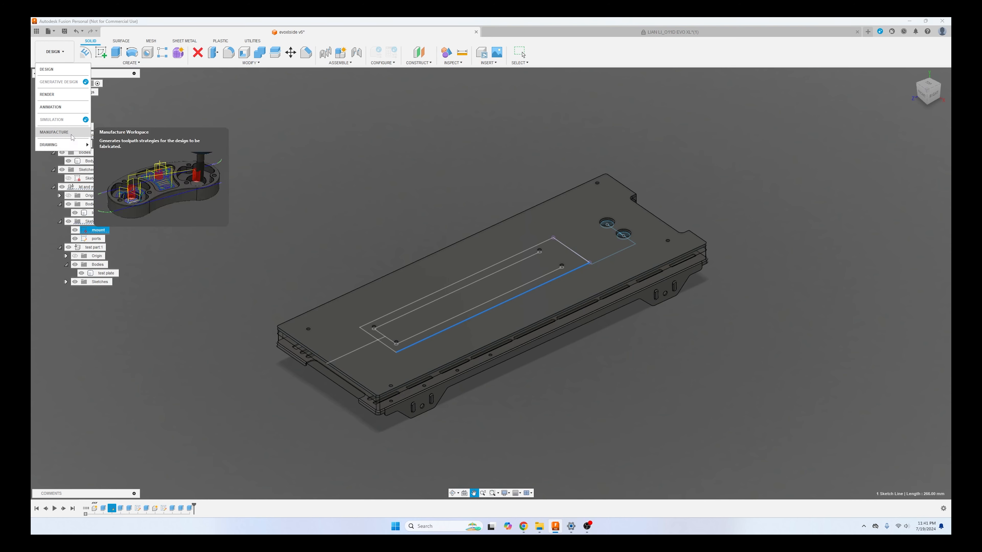
pyautogui.click(58, 132)
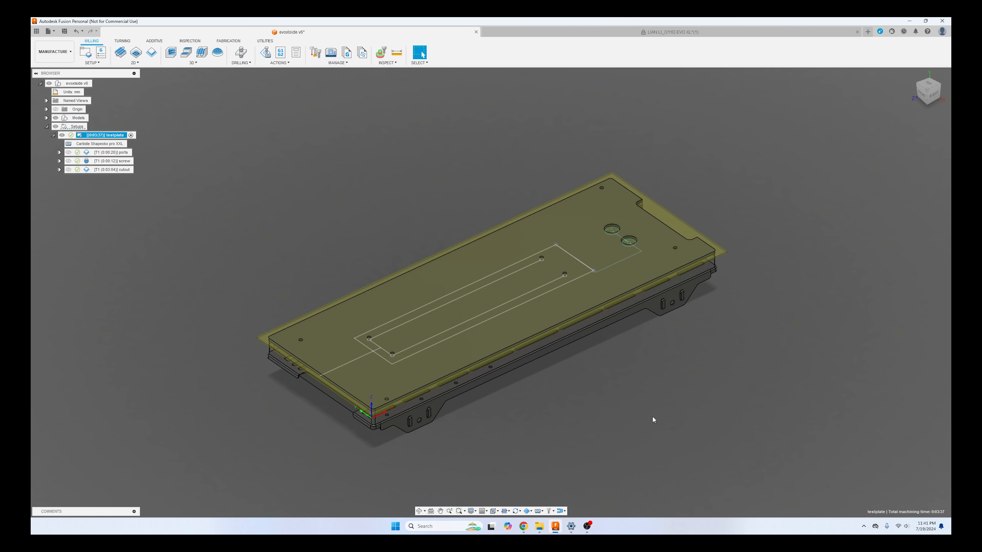
pyautogui.moveTo(539, 526)
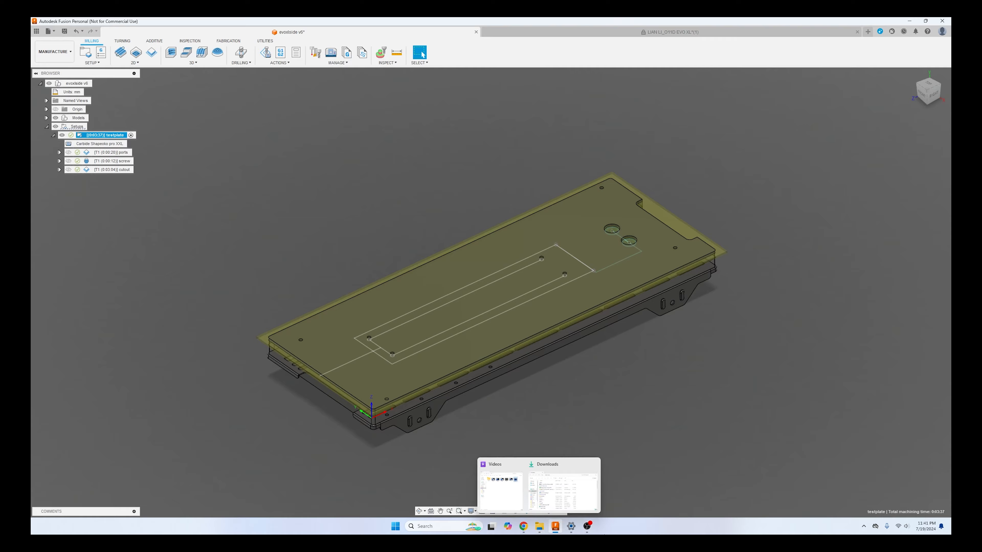